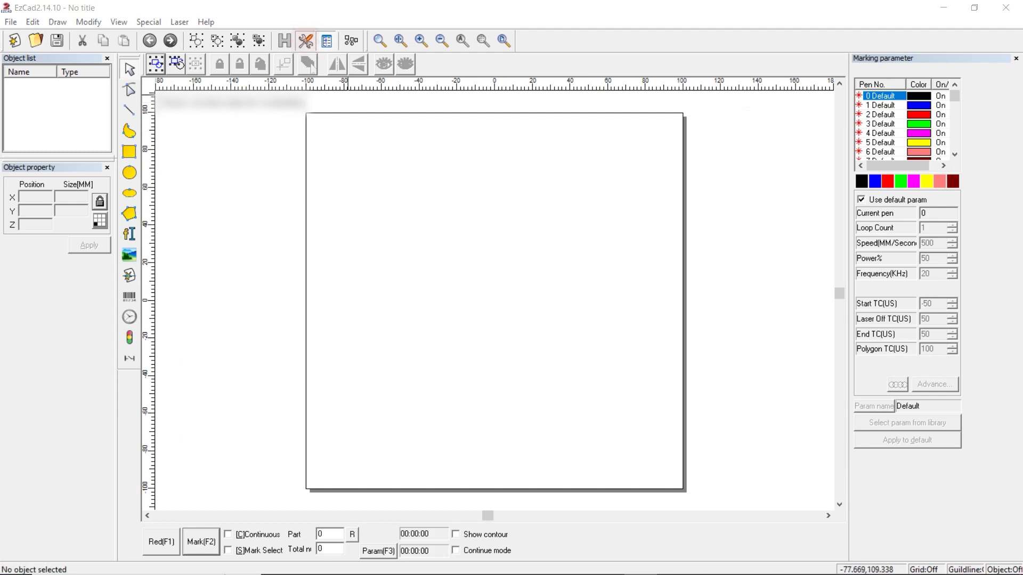
Set the workspace size to 300 mm wide and 300 mm high in the system parameters.
click(304, 40)
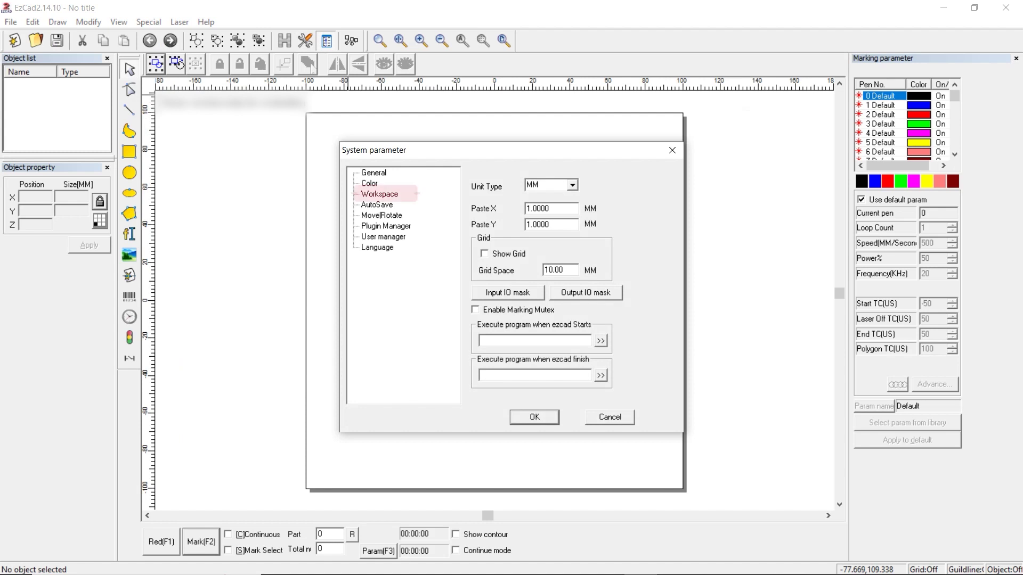
click(380, 193)
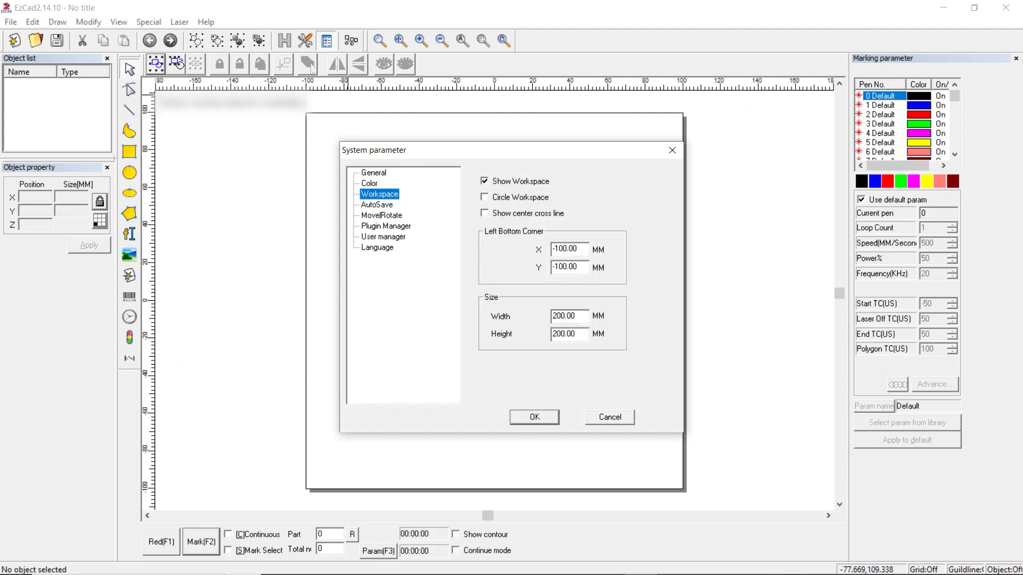
double_click(563, 316)
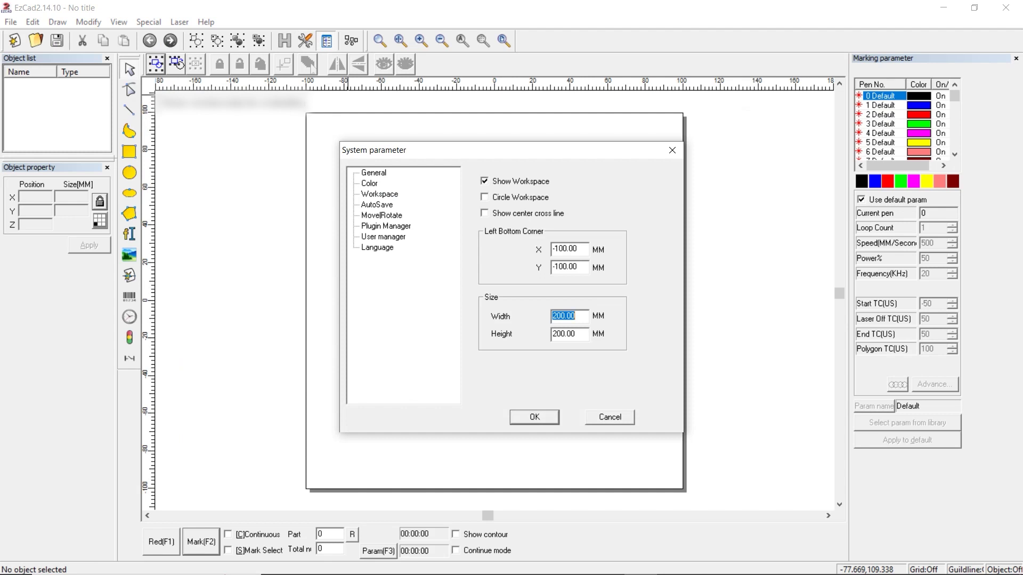
click(570, 333)
key(shift+Tab)
text(300)
key(Tab)
text(300)
Set the workspace's left bottom corner to X -150 and Y -150 mm.
double_click(565, 248)
text(-150)
key(Tab)
text(-150)
Set the workspace width and height to 200 mm each.
key(Tab)
text(200)
key(Tab)
text(200)
Set the workspace's left bottom corner to X -100 and Y -100 mm and apply the system parameters.
key(shift+Tab)
key(shift+Tab)
key(shift+Tab)
text(-100)
key(Tab)
text(-100)
key(Return)
Try field angles of 90, 180 and 270 degrees in the marking configuration.
click(378, 551)
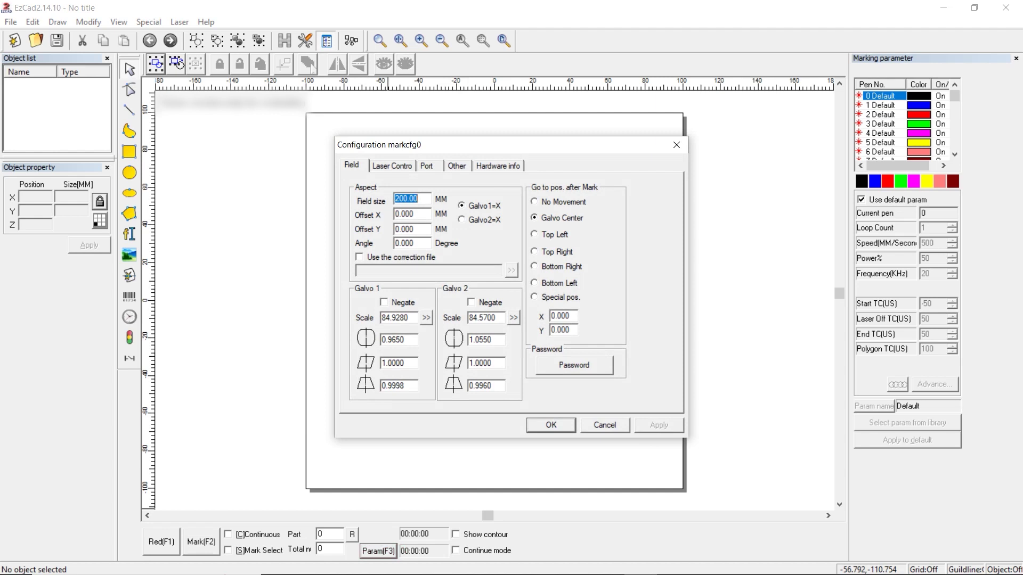
click(416, 199)
key(BackSpace)
key(BackSpace)
key(BackSpace)
key(BackSpace)
key(BackSpace)
text(90)
key(BackSpace)
key(BackSpace)
text(180)
key(BackSpace)
key(BackSpace)
key(BackSpace)
text(270)
Set the field angle to 0 degrees and accept the marking configuration.
key(BackSpace)
key(BackSpace)
key(BackSpace)
text(0)
key(Return)
Draw a rectangle about 57 by 55 mm near the middle of the workspace.
click(129, 152)
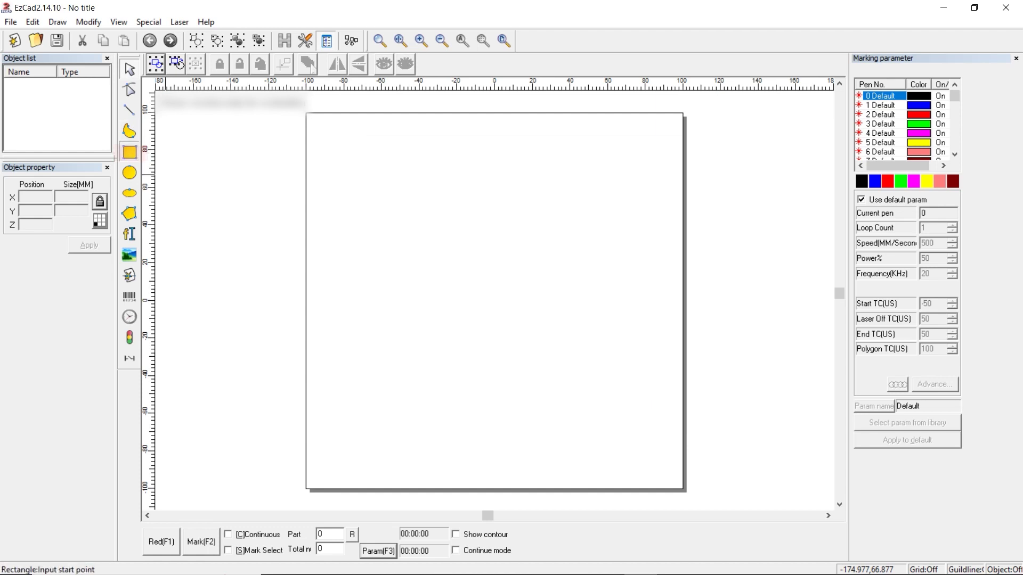
drag(436, 250, 544, 354)
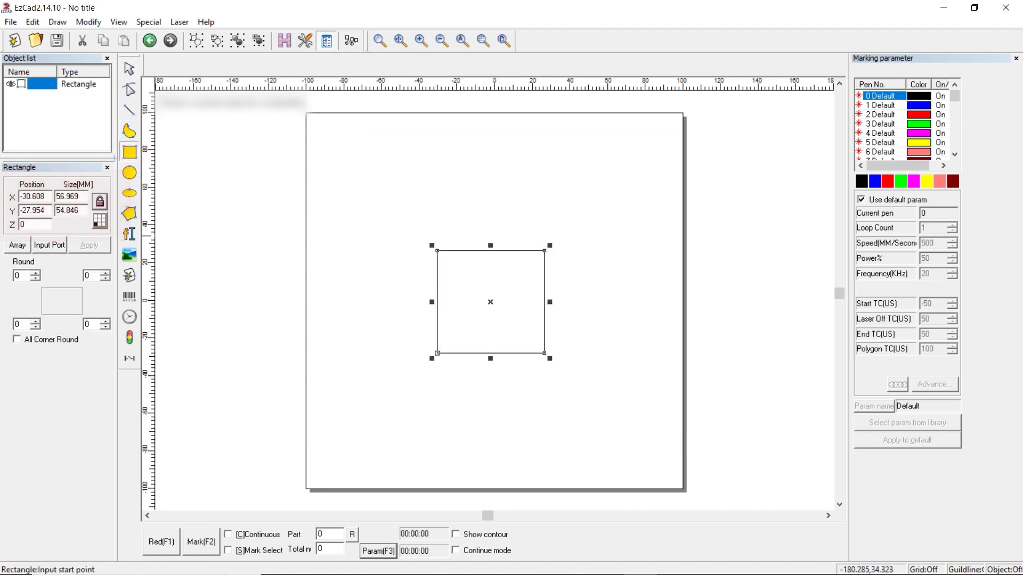
click(100, 201)
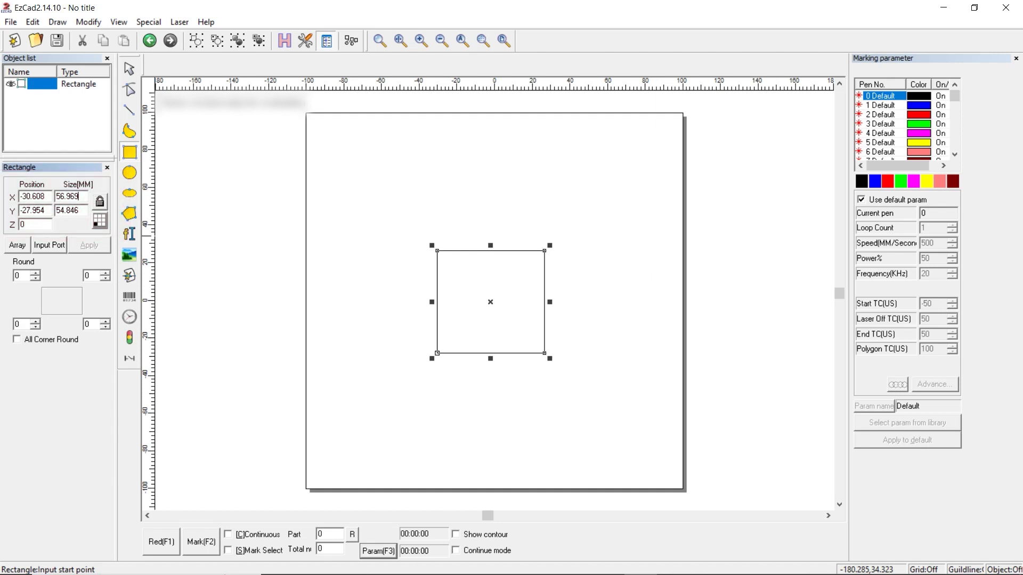
Set the rectangle's size to 100 by 100 mm and center it on the origin.
double_click(78, 197)
text(100)
key(Tab)
text(100)
key(Return)
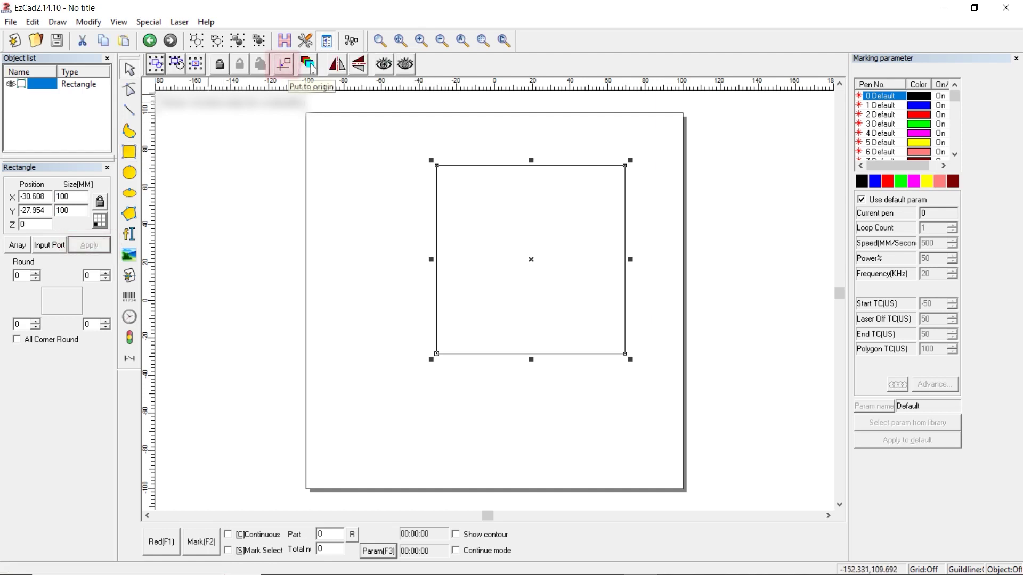
click(283, 64)
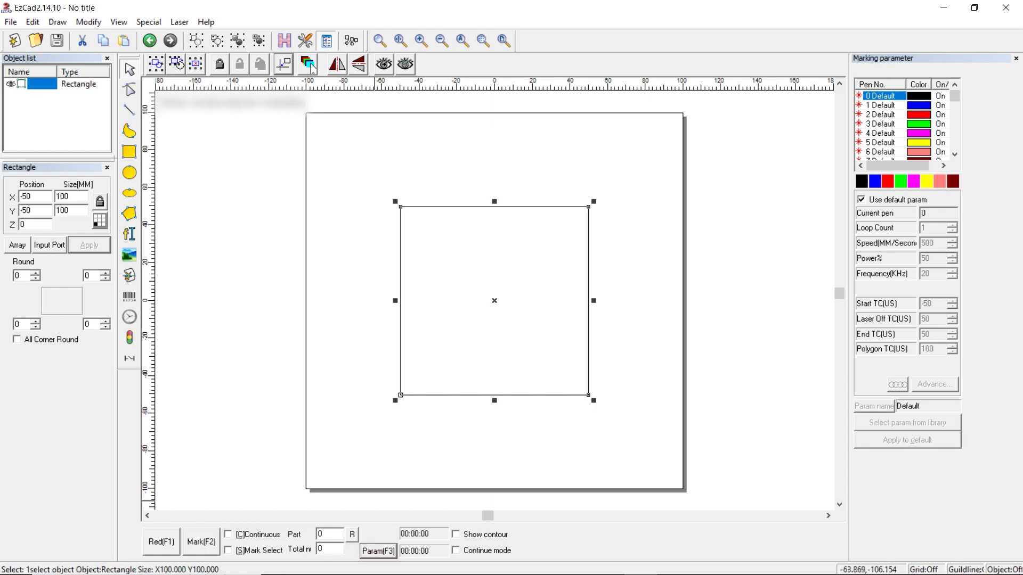
Calculate the Galvo 1 scale from a desired marking size of 100 mm and an actual mark size of 110 mm.
click(378, 551)
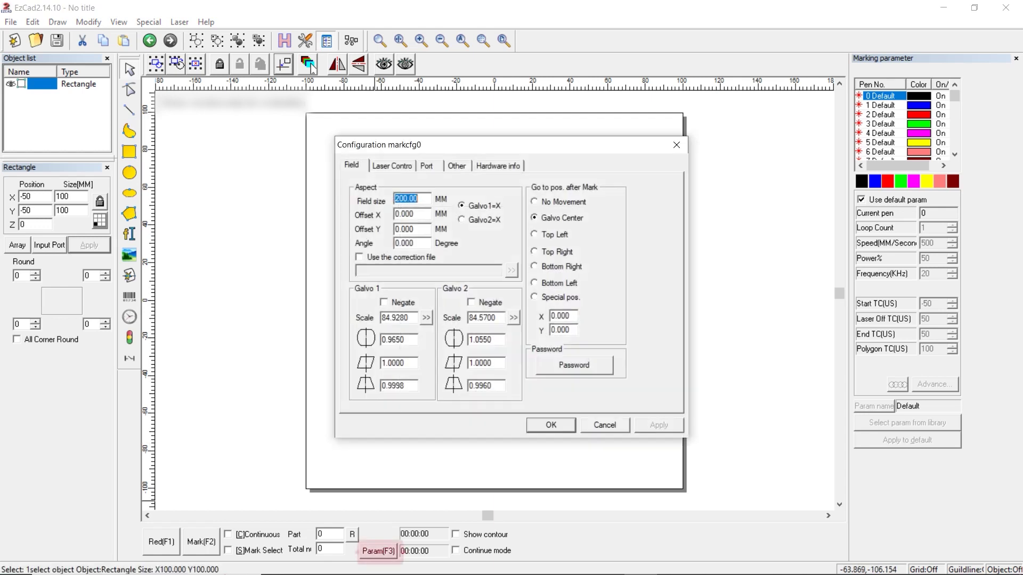
click(426, 317)
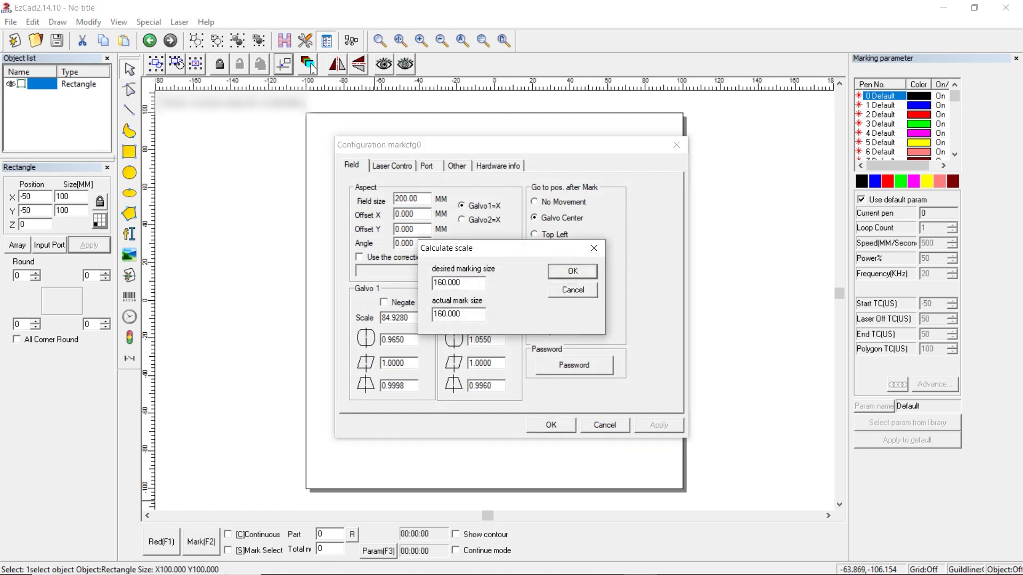
double_click(447, 283)
text(100)
key(Tab)
text(110)
key(Return)
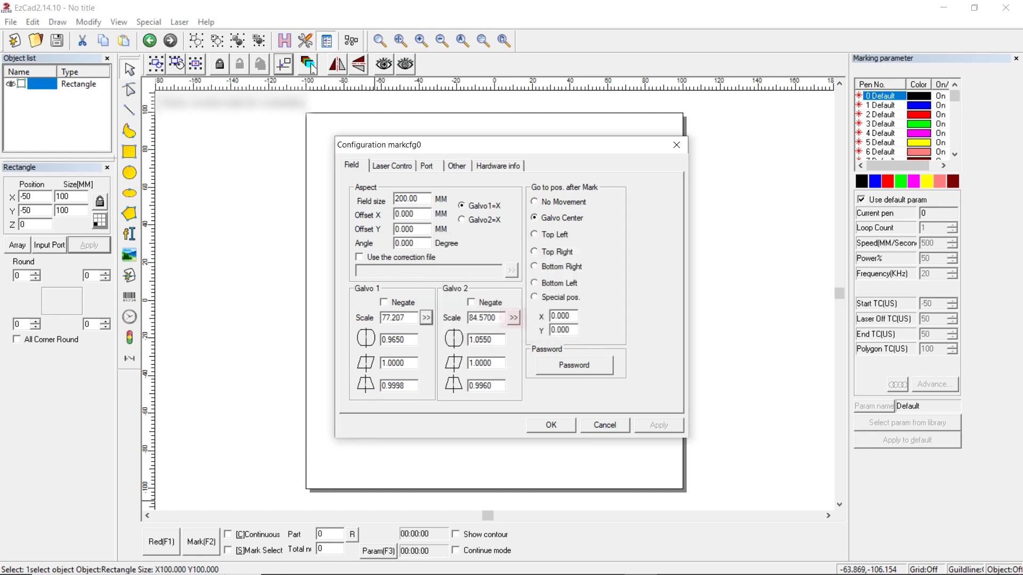
Calculate the Galvo 2 scale from 100 mm desired and 110 mm actual size, and accept the configuration.
key(Return)
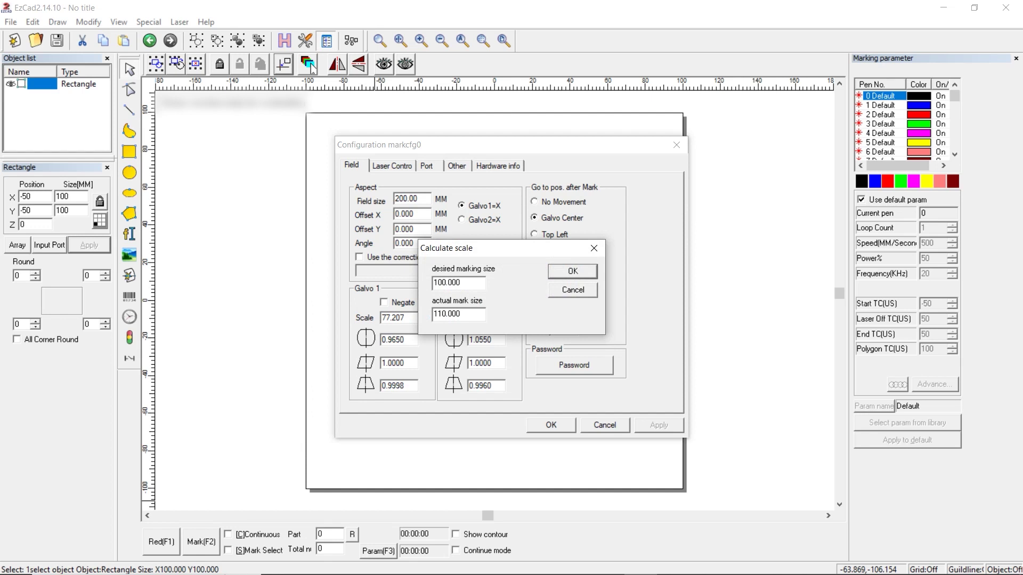
key(Return)
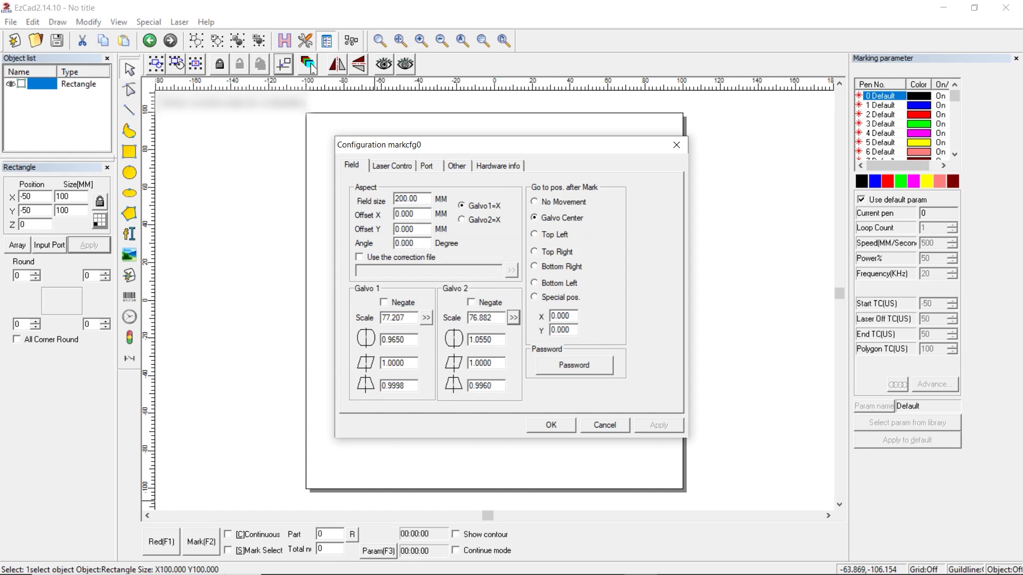
key(Return)
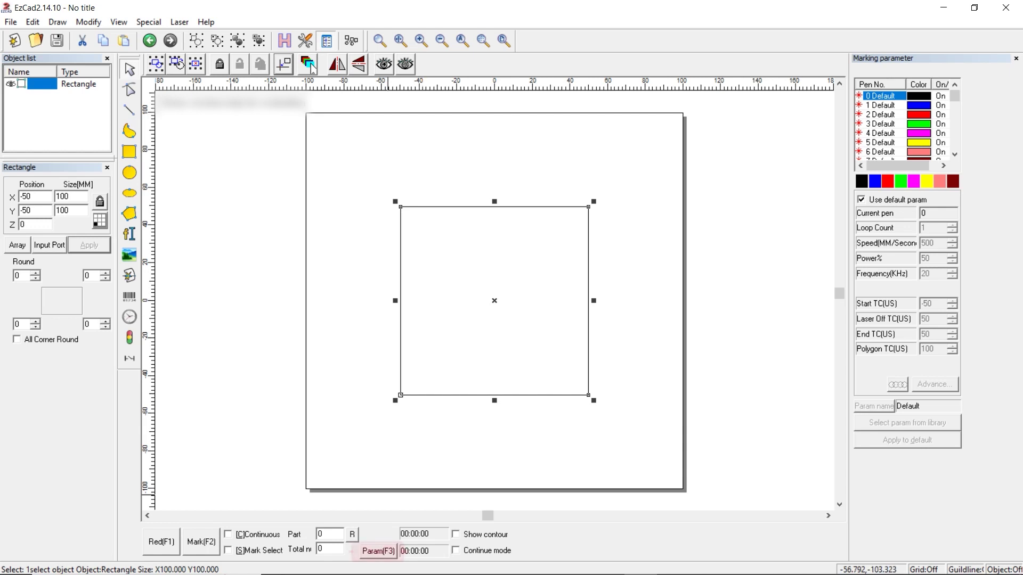
Switch the laser type to Fiber in the marking configuration's laser control settings.
click(378, 551)
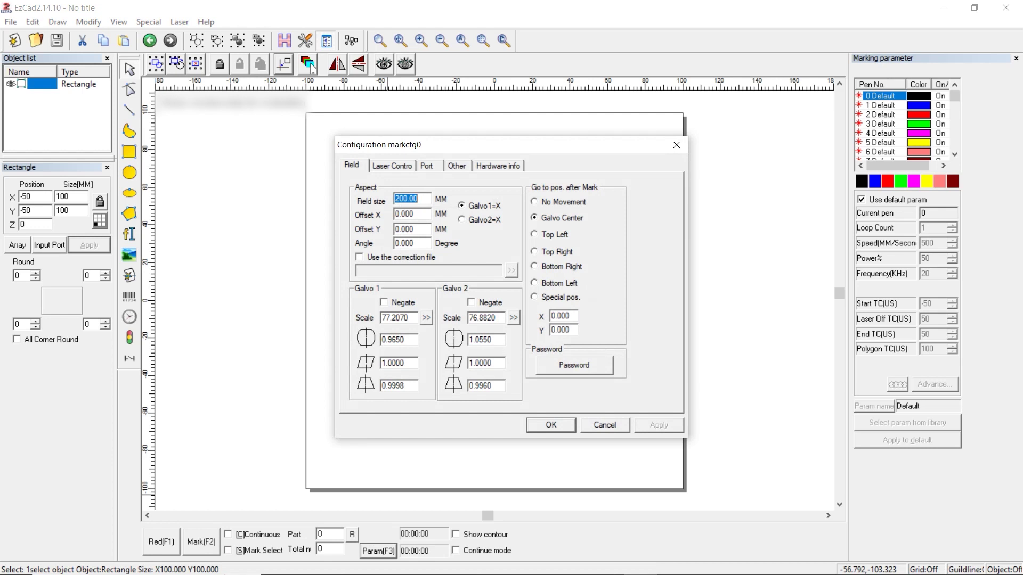
click(391, 166)
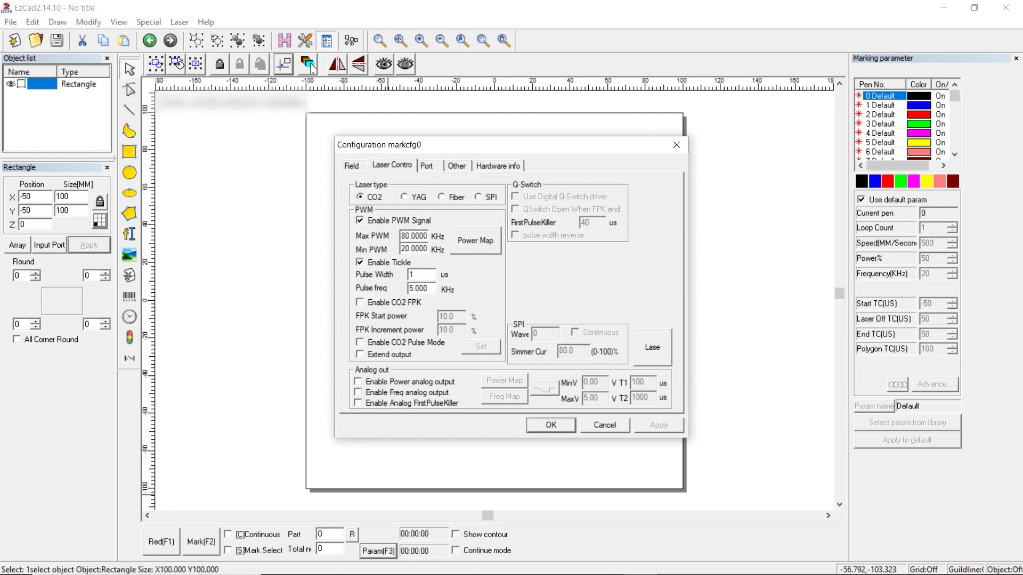
click(441, 197)
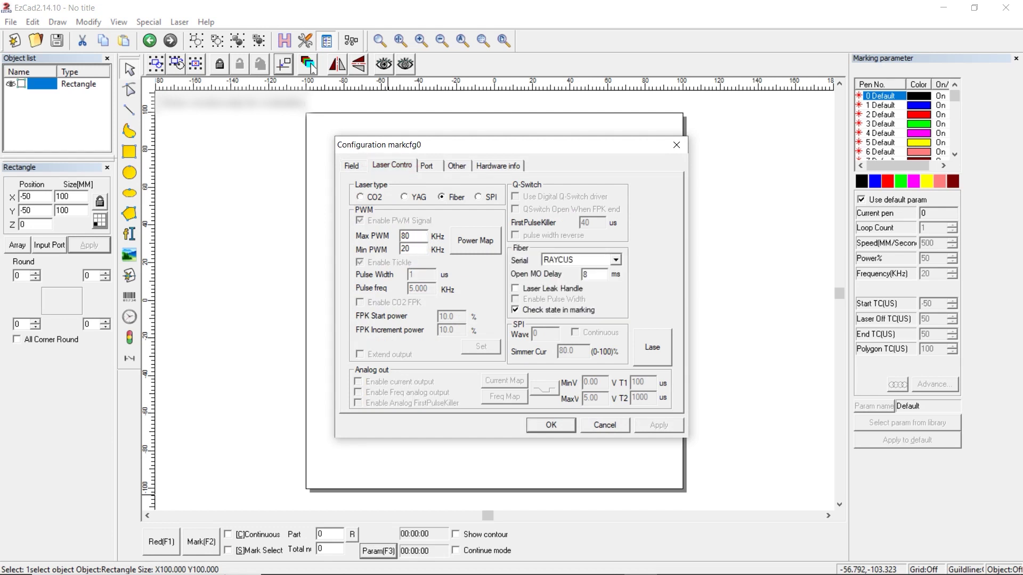
Go through the available fiber laser serial options and choose RAYCUS.
click(616, 259)
scroll(313, 68, up, 1)
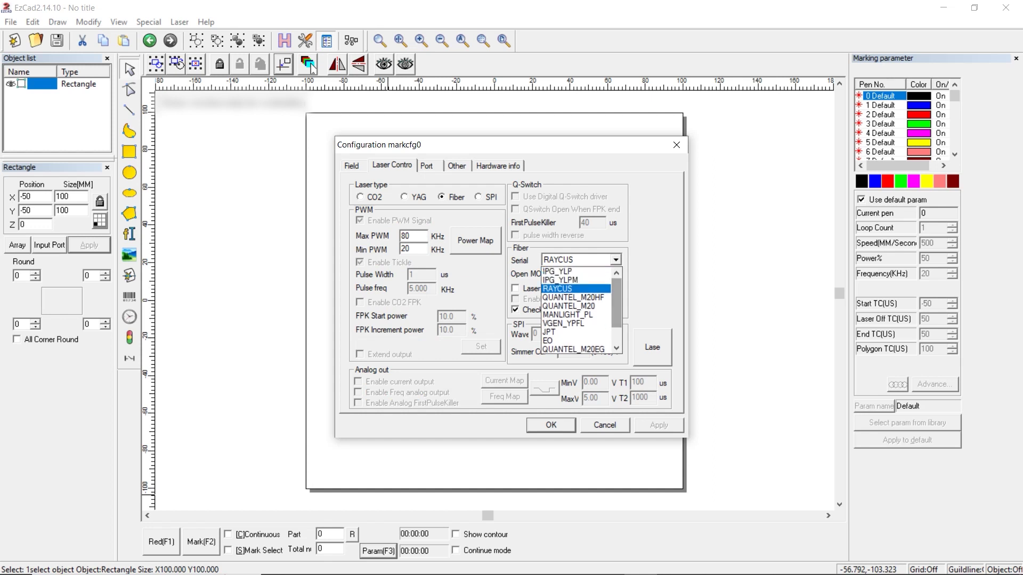
key(Down)
key(Down)
key(Down)
key(Down)
key(Down)
key(Down)
key(Up)
key(Up)
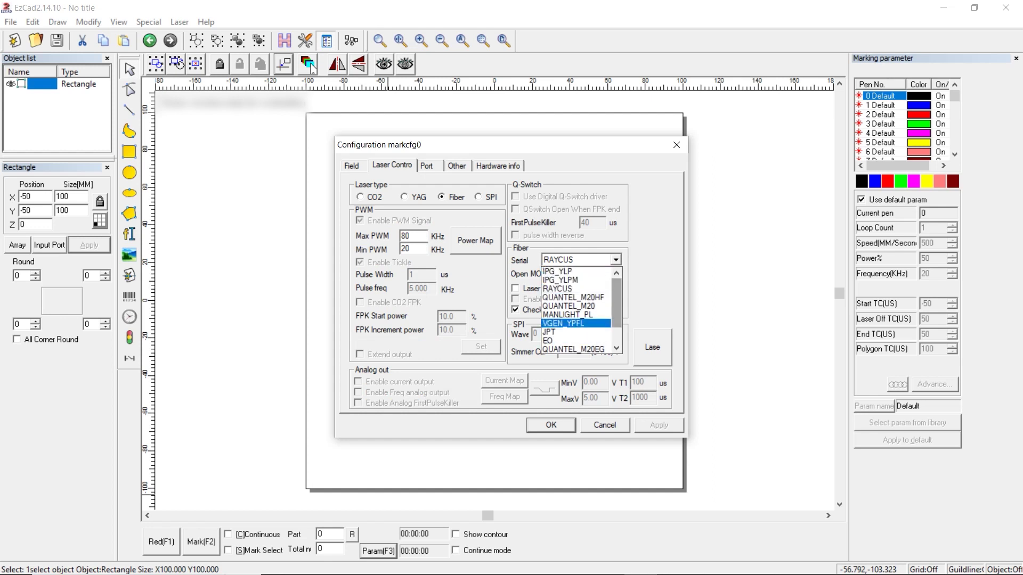
key(Up)
key(Up)
key(Up)
key(Up)
key(Up)
key(Up)
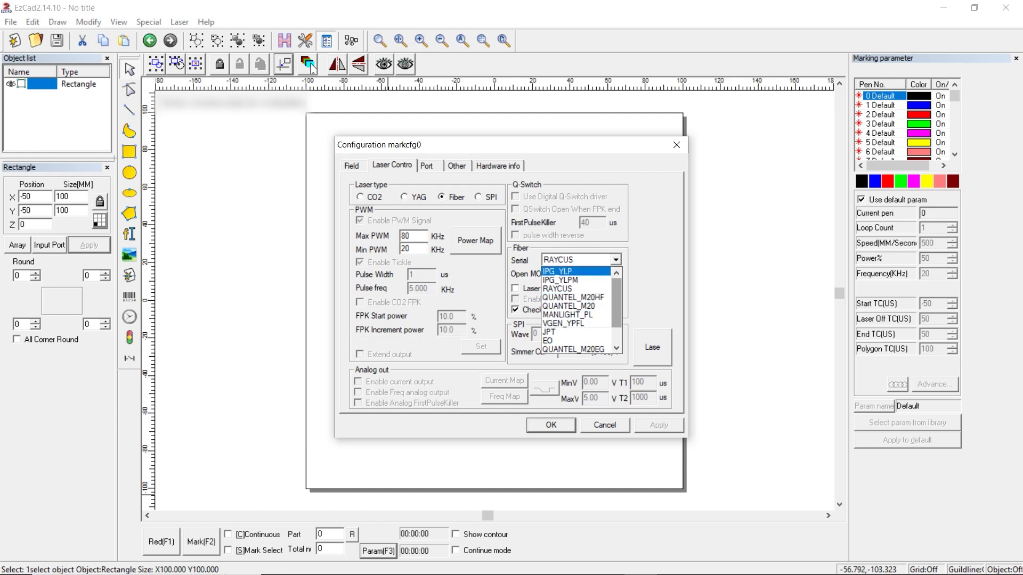
key(Down)
key(Up)
key(Down)
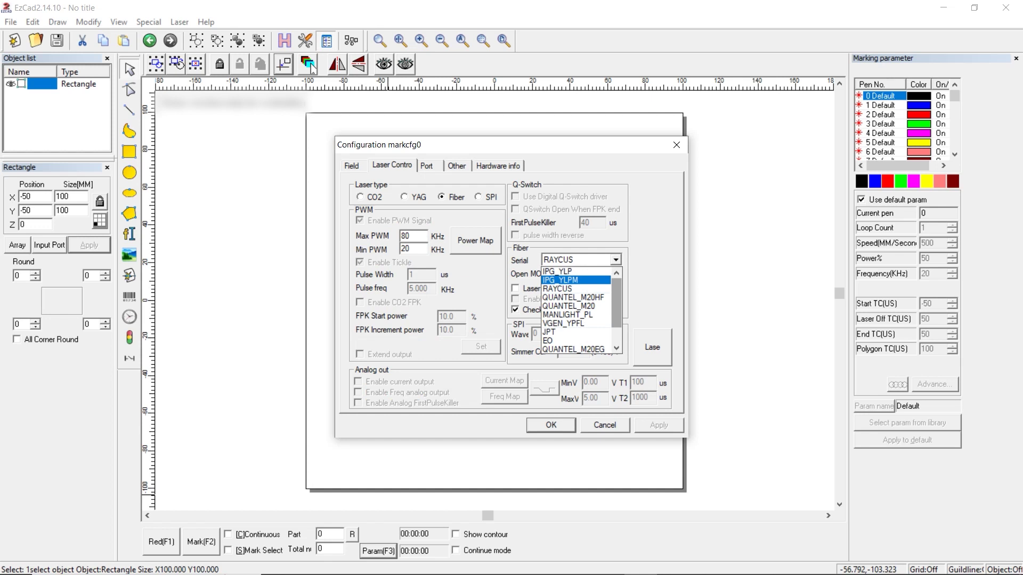
key(Down)
key(Down)
key(Down)
key(Down)
key(Down)
key(Down)
key(Down)
key(Down)
key(Down)
key(Down)
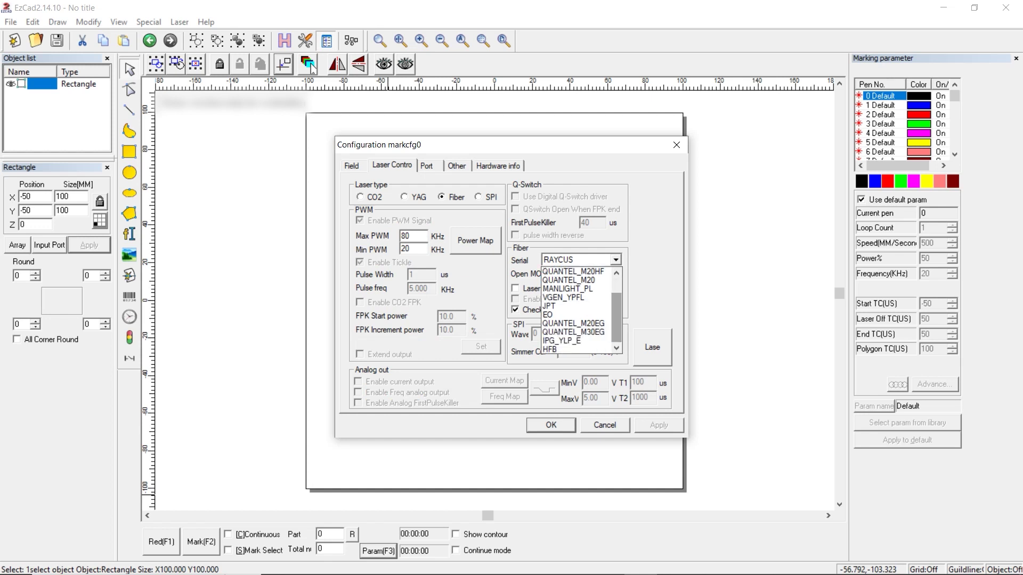
scroll(576, 332, up, 1)
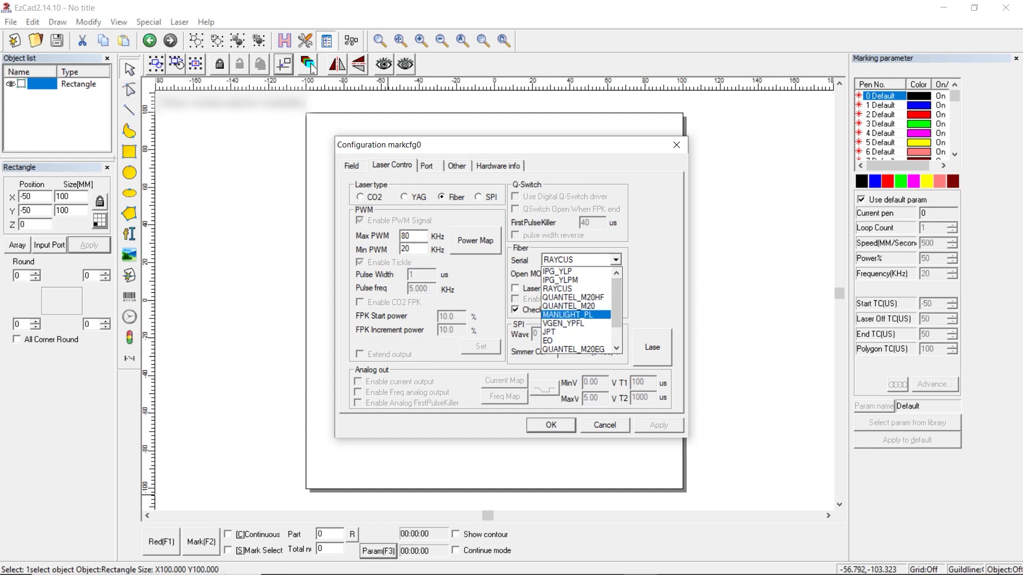
key(Down)
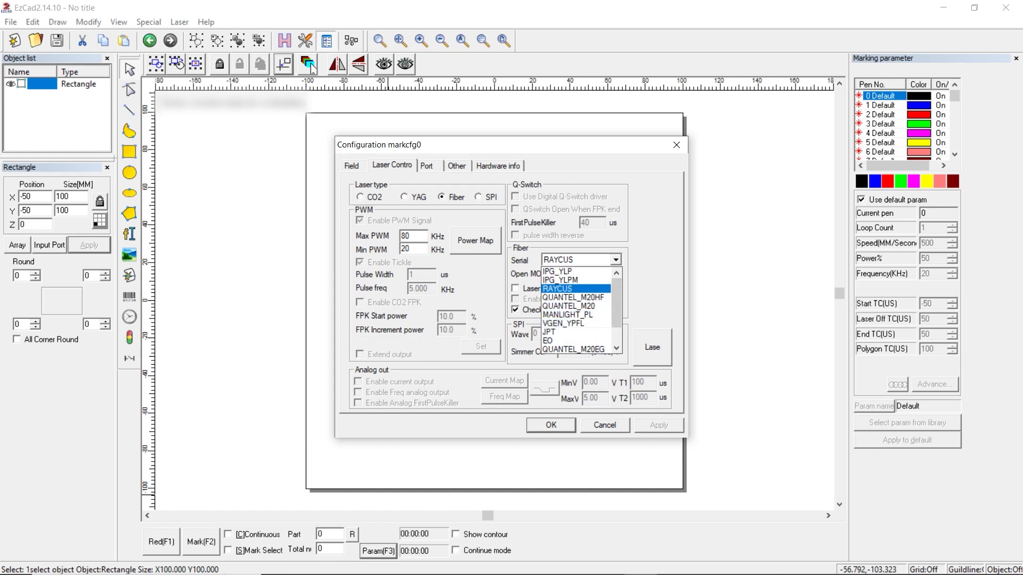
key(Return)
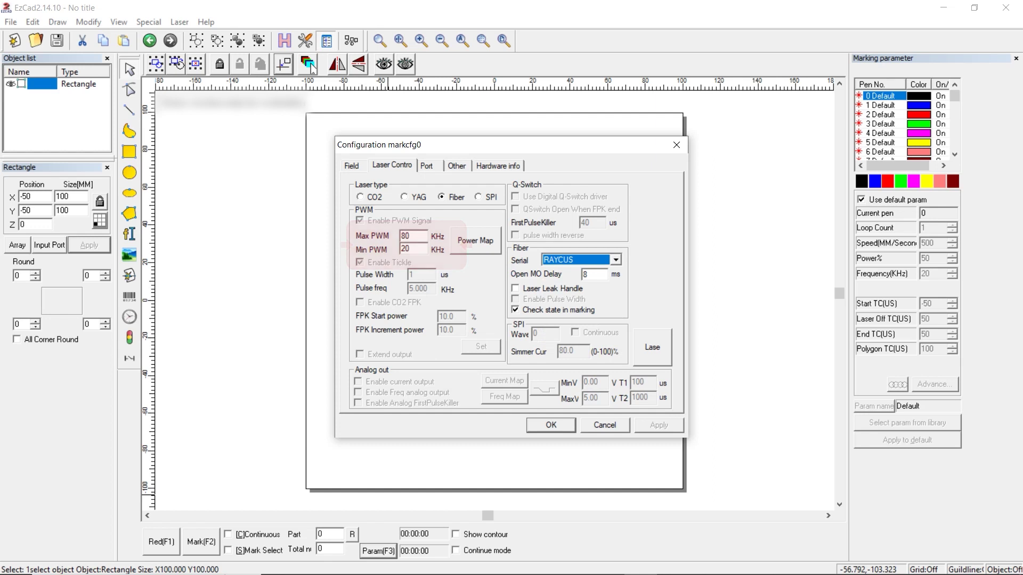
Set the fiber laser's maximum PWM frequency to 60 KHz.
double_click(406, 249)
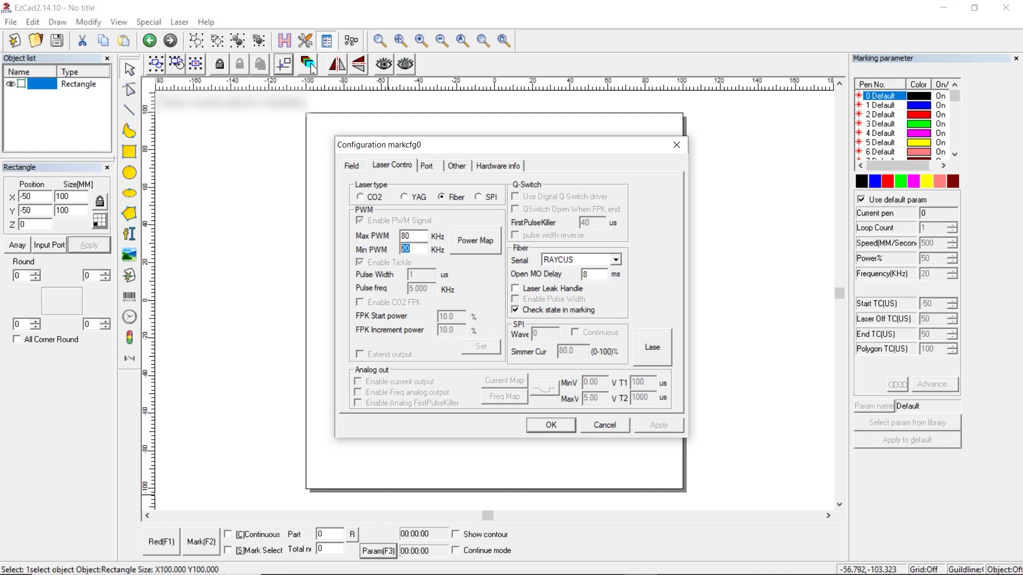
key(Tab)
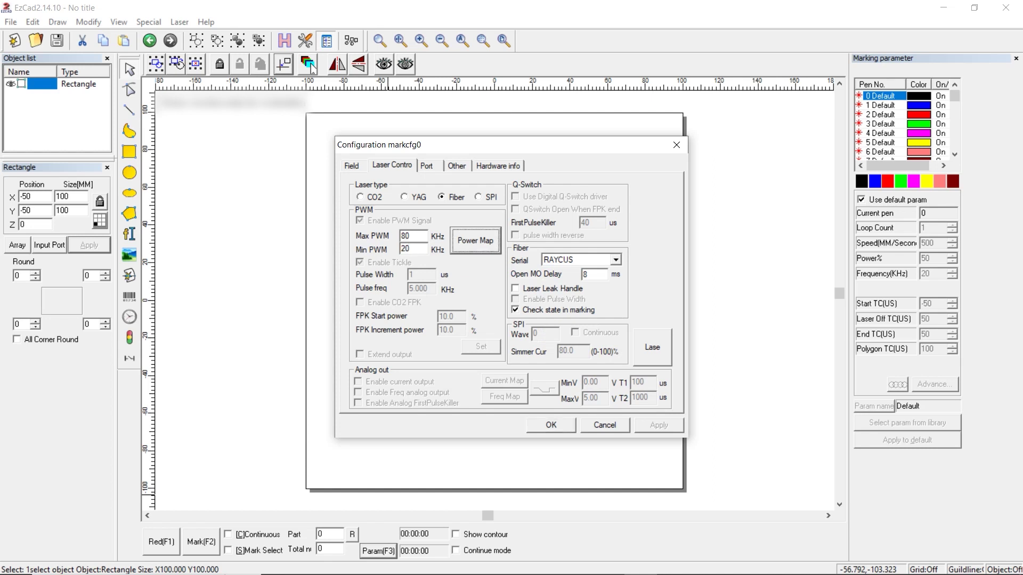
key(shift+Tab)
key(shift+Tab)
text(60)
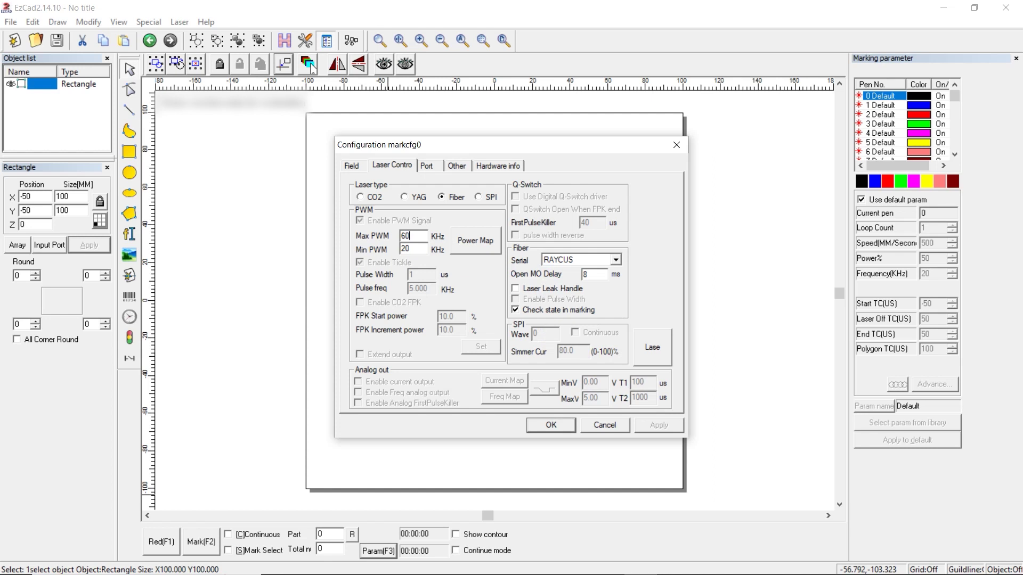
Examine the input port choices for the start marking signal, and leave the configuration without saving.
click(426, 165)
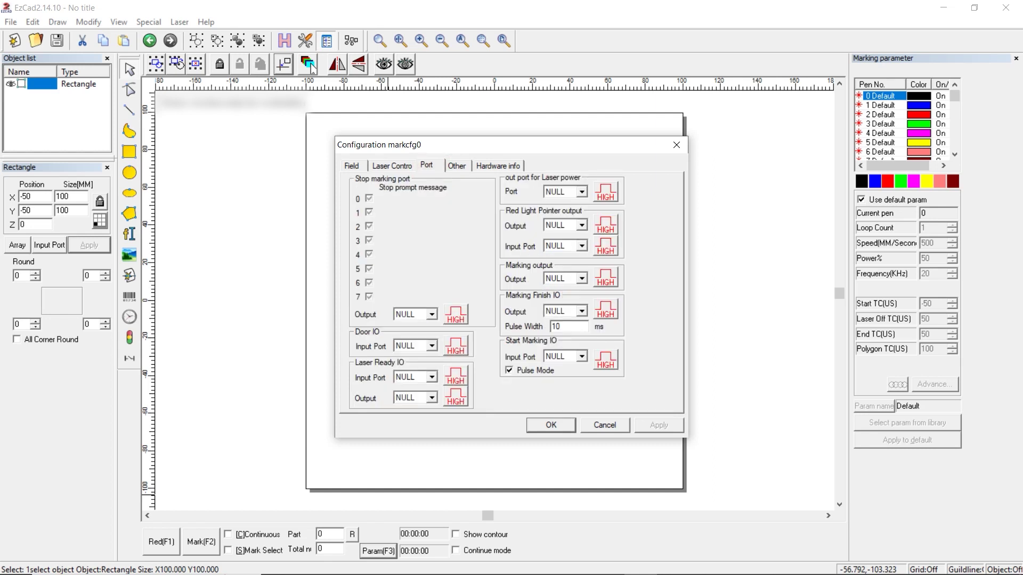
click(581, 357)
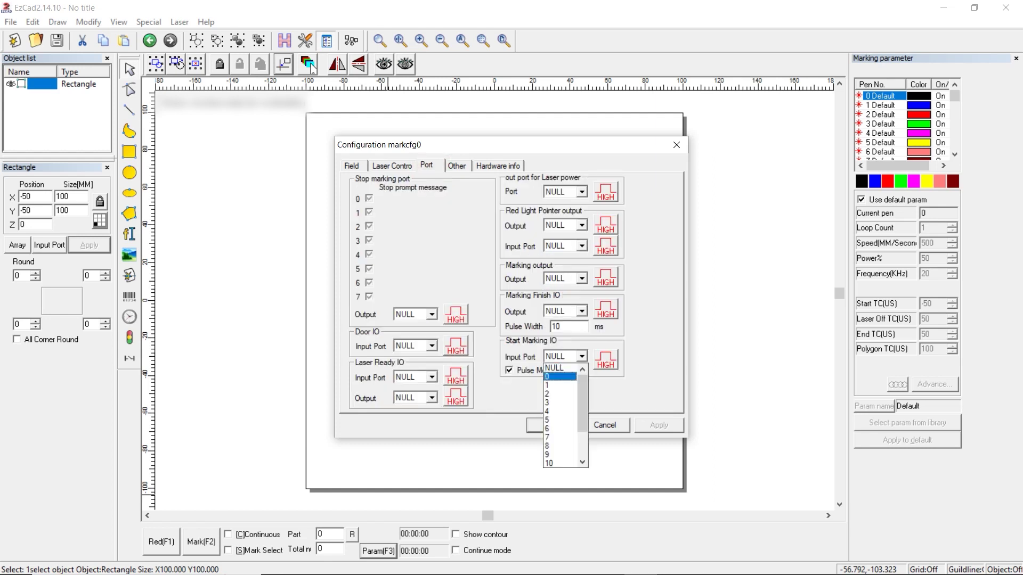
key(Escape)
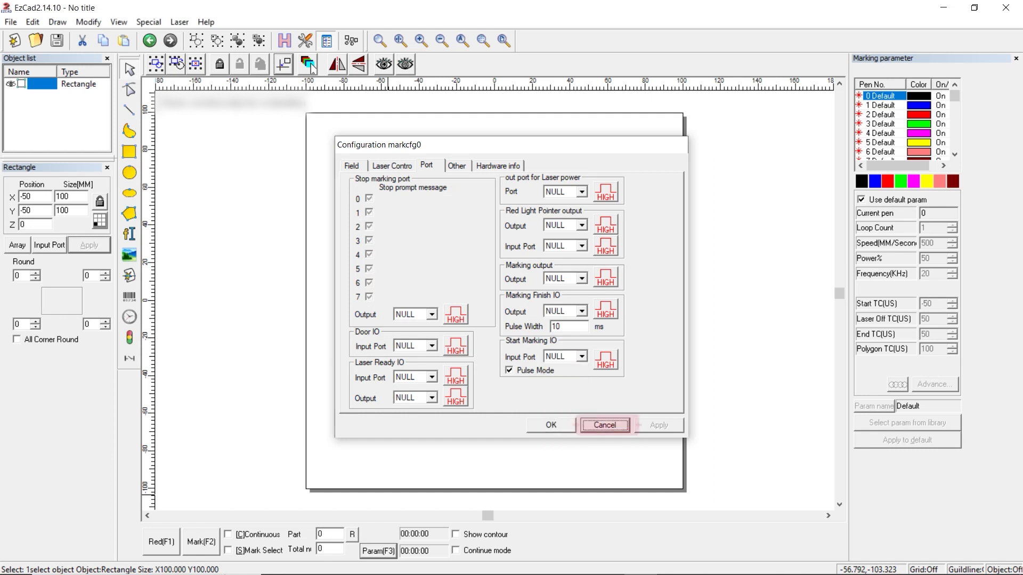
View the state of the IO inputs and outputs, and close the display.
click(118, 22)
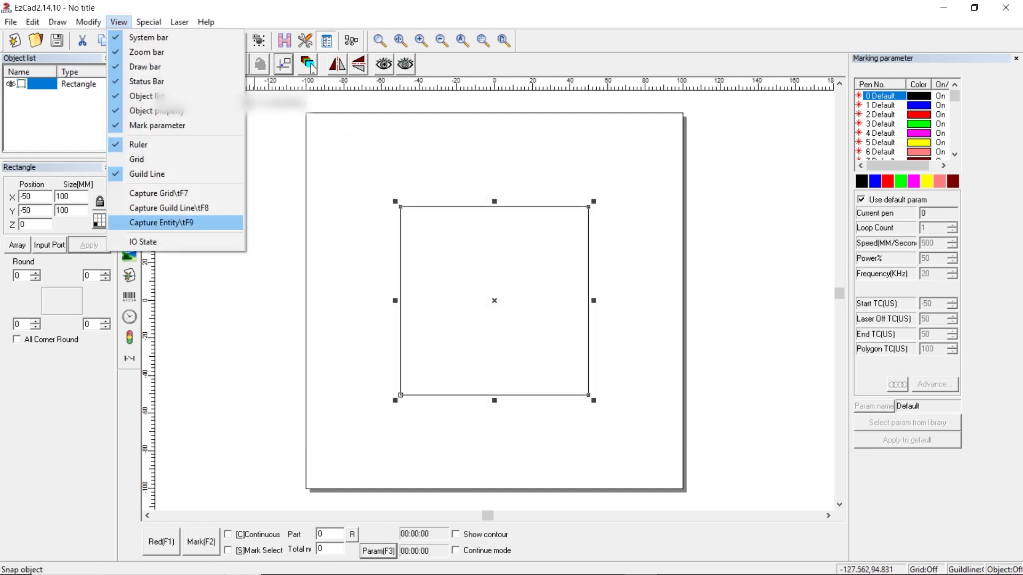
click(176, 241)
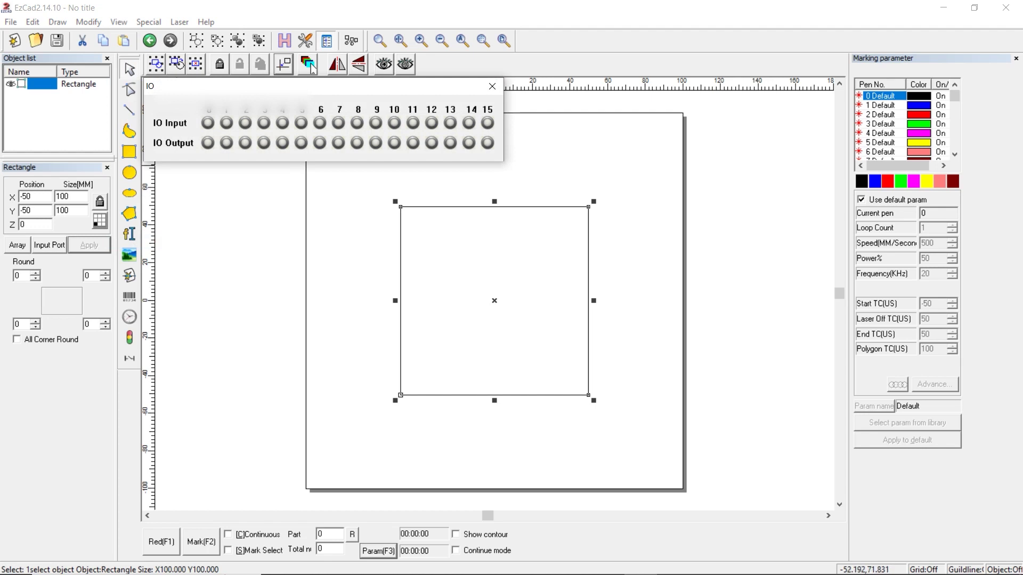
click(491, 86)
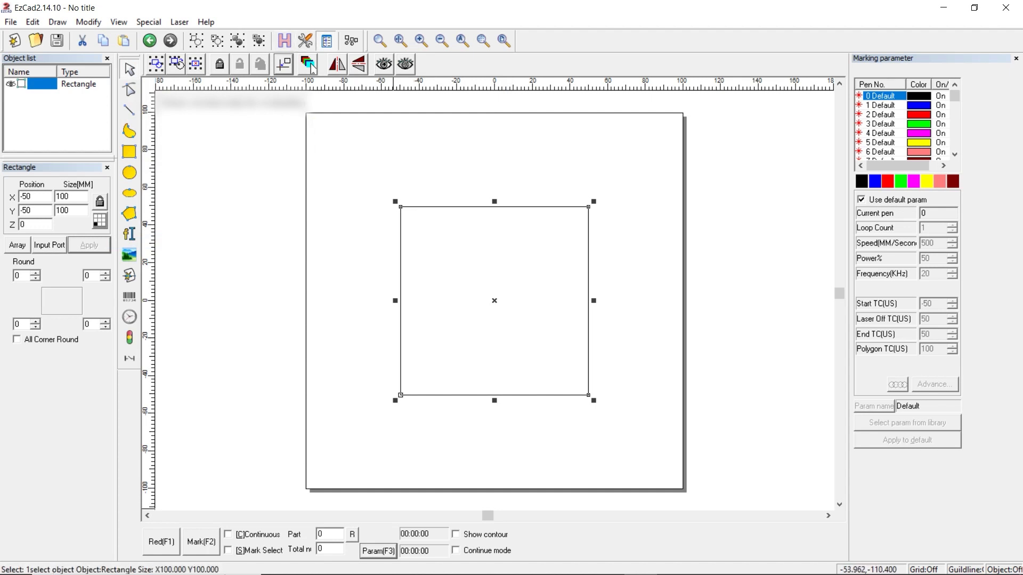
Assign input port 14 to the start marking signal in the machine configuration.
key(F3)
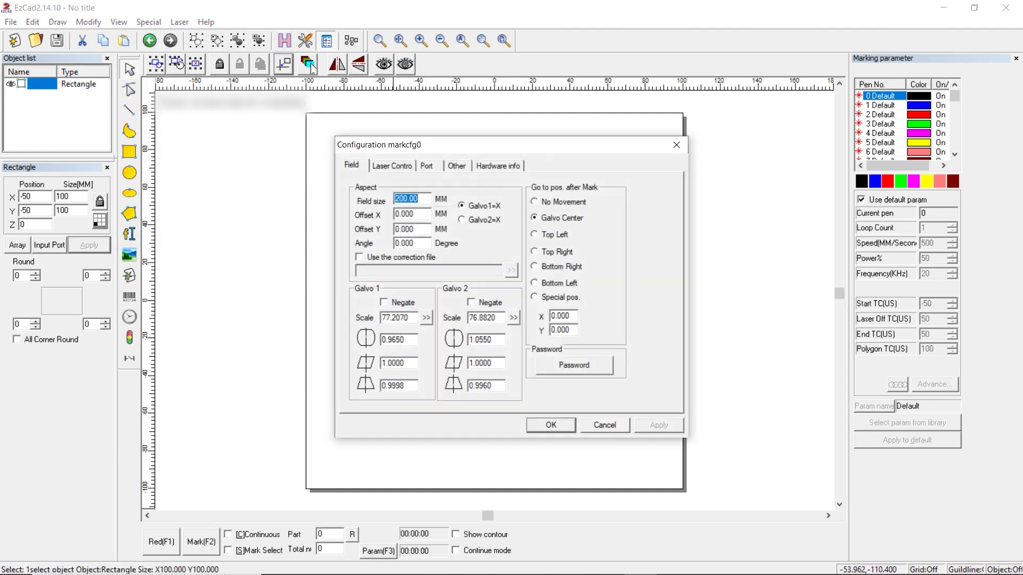
click(426, 165)
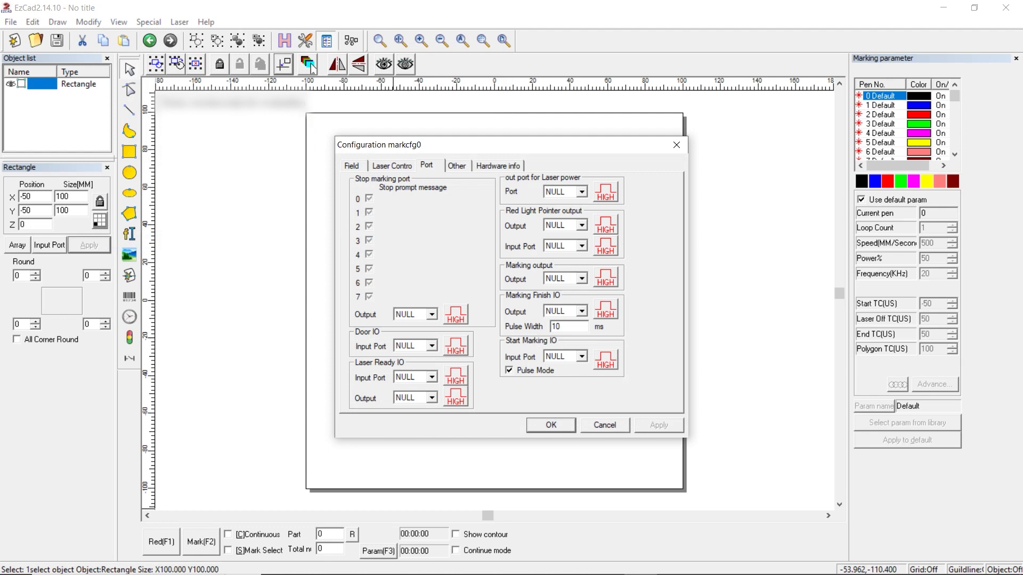
click(581, 356)
drag(583, 403, 583, 429)
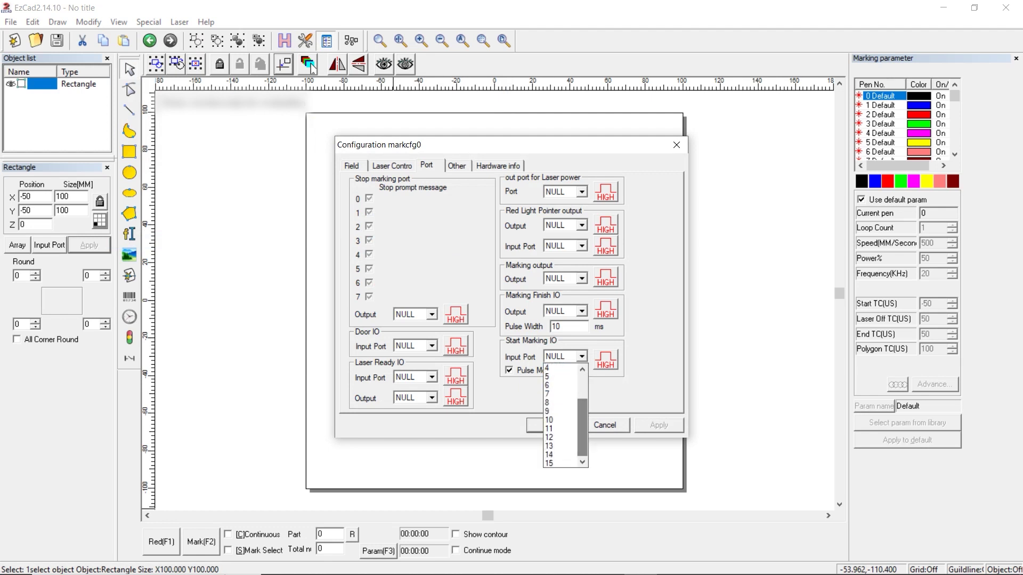
click(558, 455)
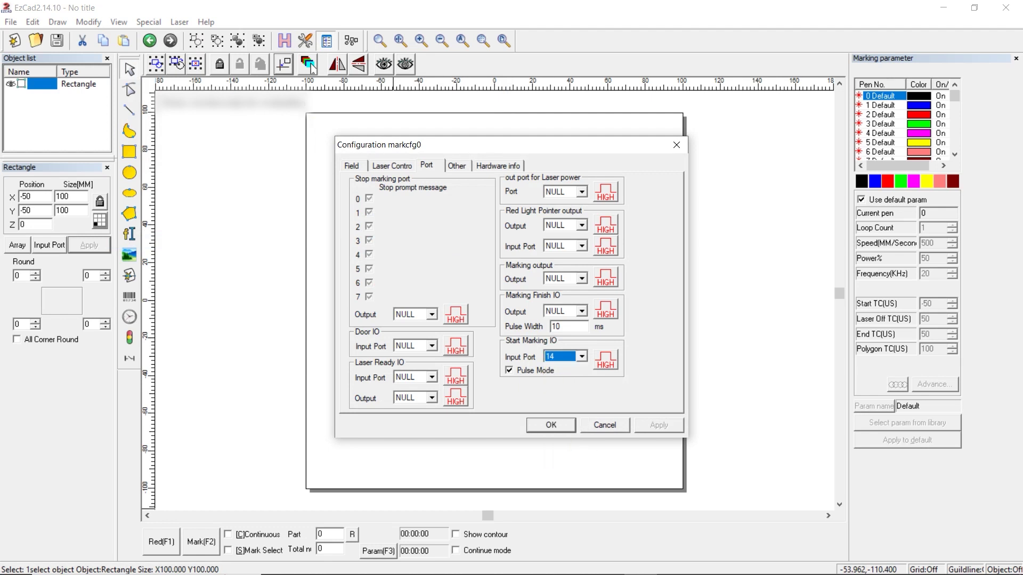
Set the red light pointer's position offsets to 0 in X and -0 in Y.
key(ctrl+Tab)
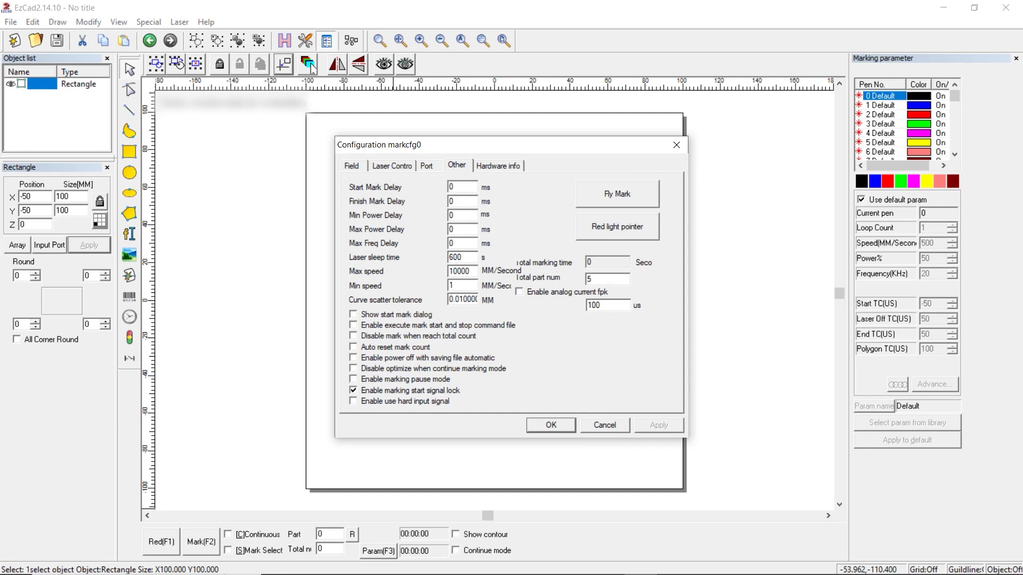
click(617, 227)
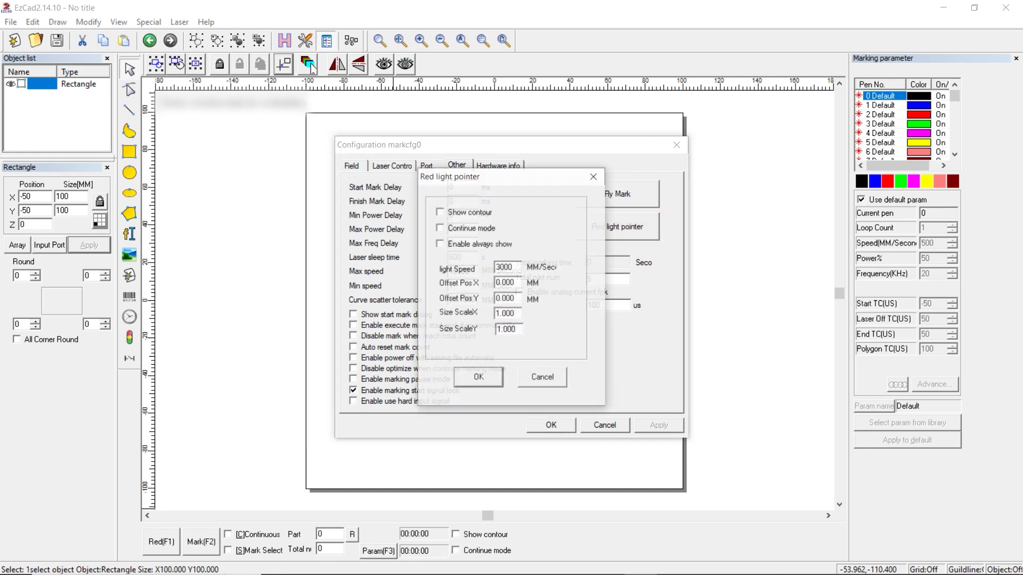
key(Tab)
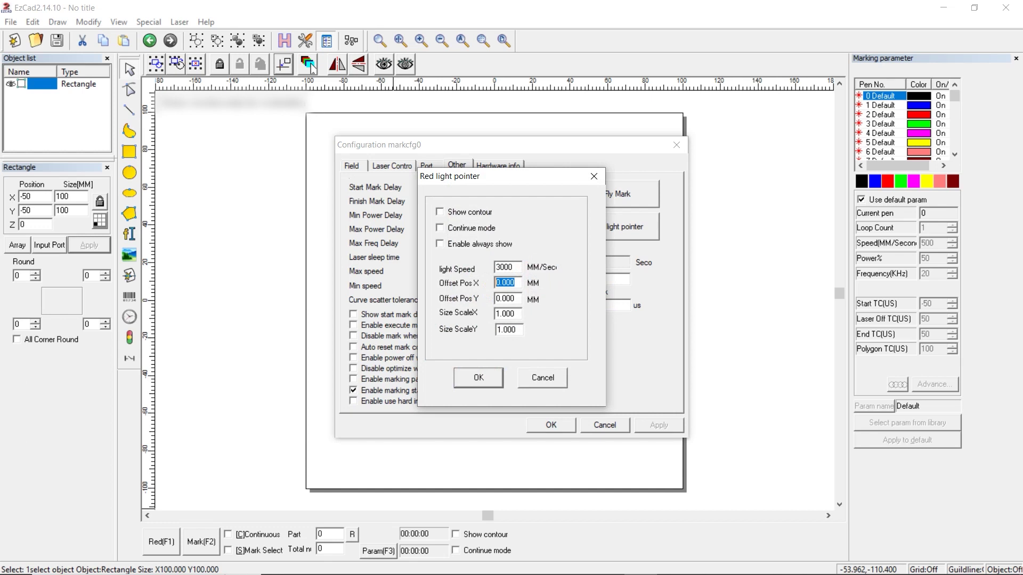
text(-0)
key(BackSpace)
key(BackSpace)
text(0.1)
key(BackSpace)
key(BackSpace)
key(Tab)
text(-00)
key(BackSpace)
key(Tab)
Set the red light pointer's X and Y size scales to 1, and accept the pointer settings and the configuration.
key(Tab)
text(1.0)
key(BackSpace)
key(BackSpace)
key(Tab)
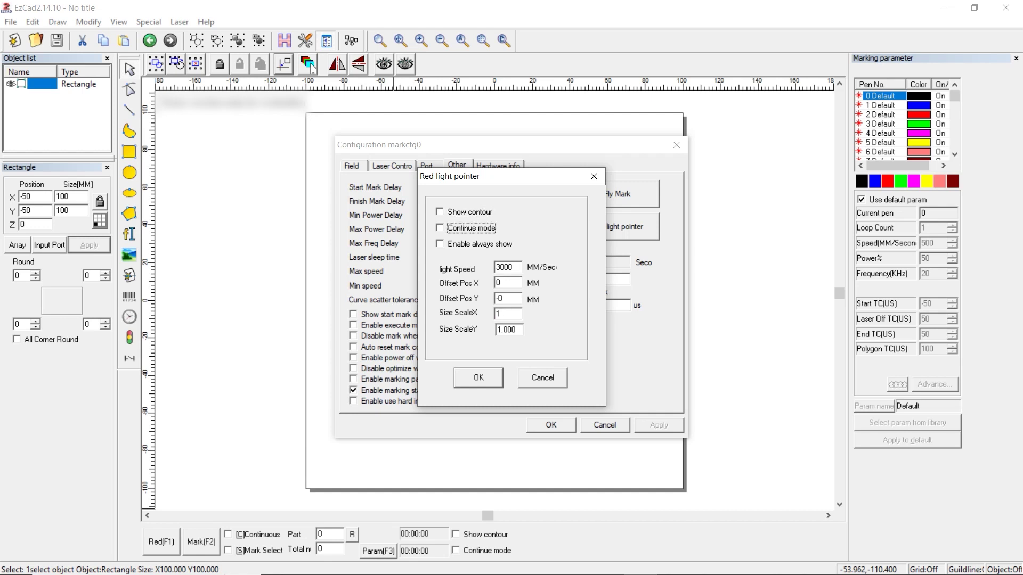
key(Tab)
text(0.9)
key(BackSpace)
key(BackSpace)
key(BackSpace)
text(1)
key(Return)
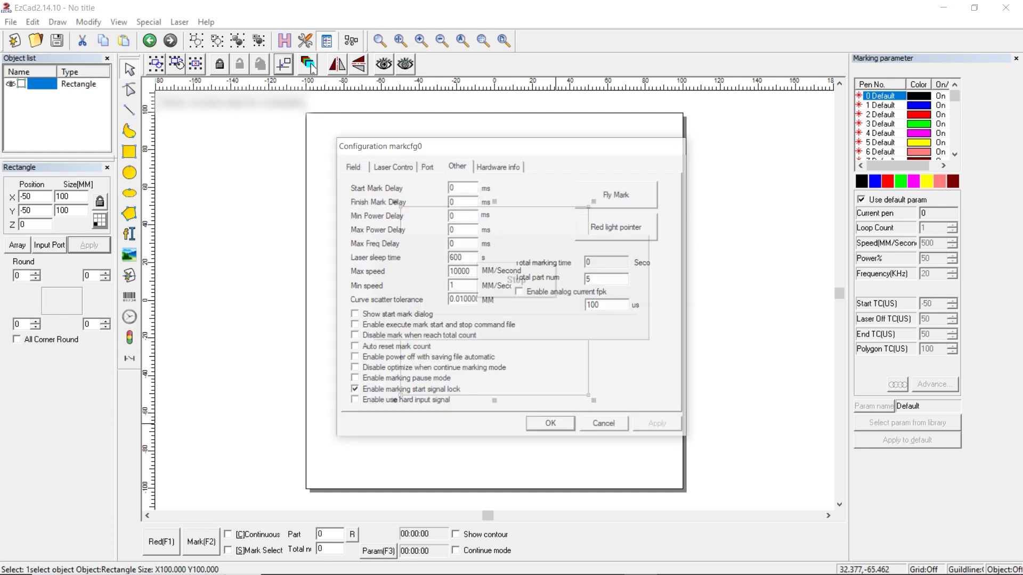
key(Return)
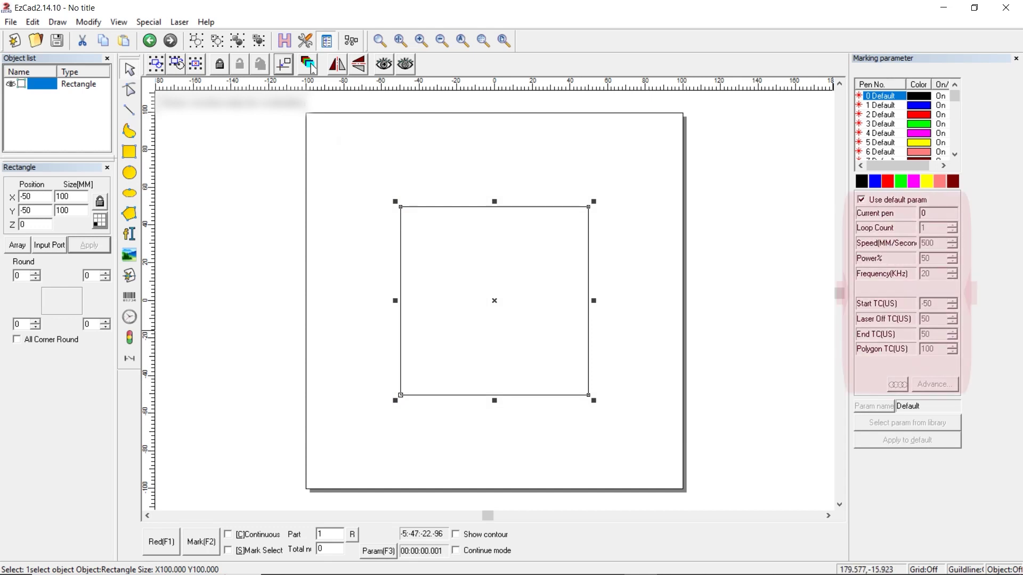
Turn off the default parameters for pen 0 and open its Start TC value for editing.
click(861, 199)
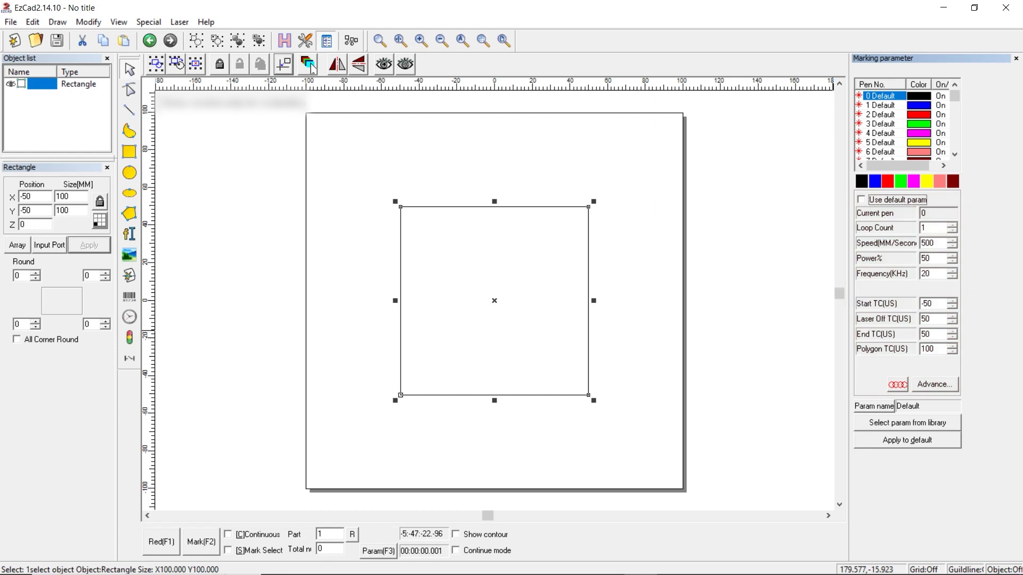
click(928, 304)
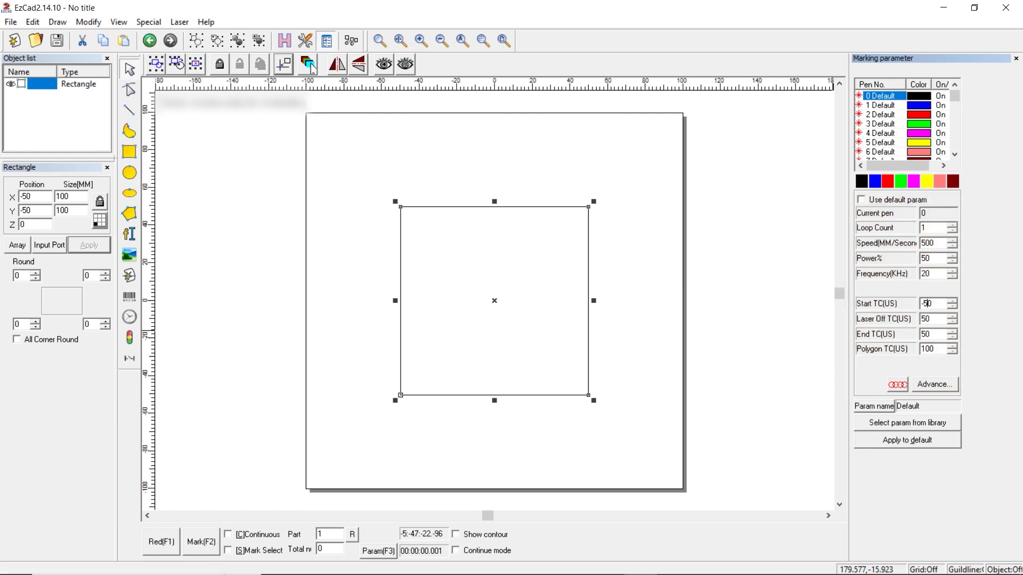
double_click(930, 303)
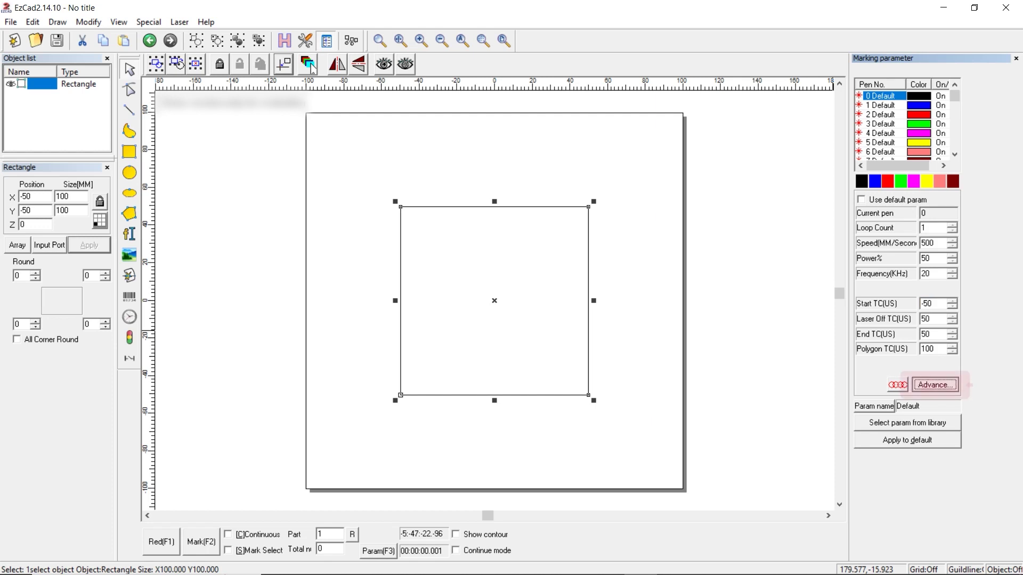
Go through the jump speed and the minimum and maximum jump delays in the advanced marking parameters, and accept them.
click(935, 384)
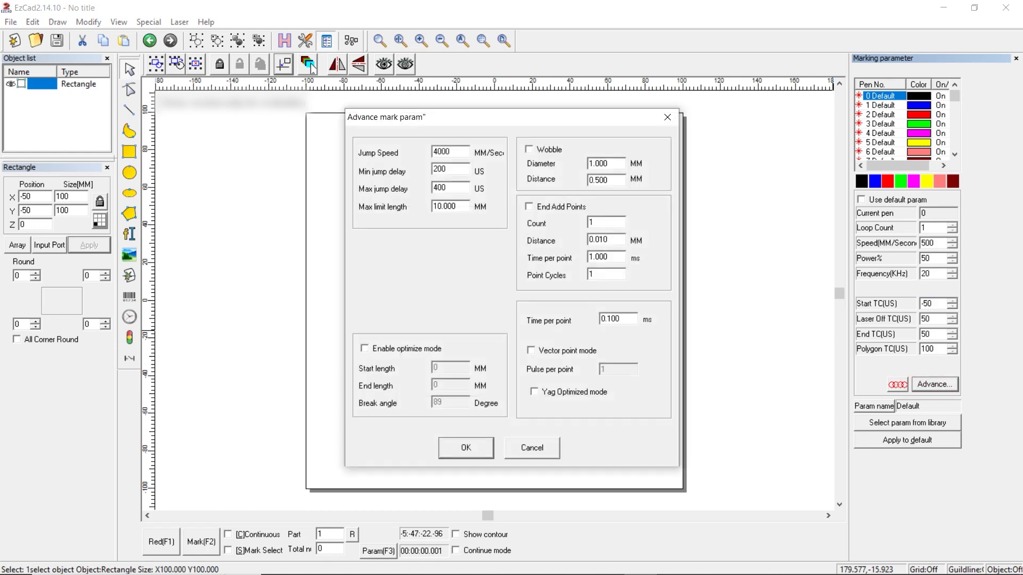
drag(451, 152, 433, 152)
key(Tab)
key(Tab)
key(Return)
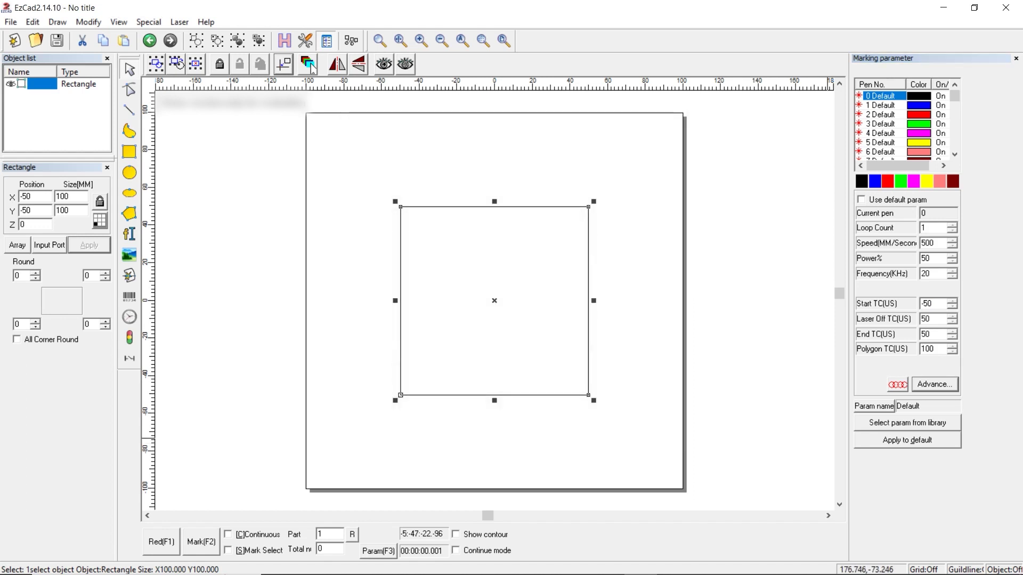
Apply pen 0's parameters to the default, and view its advanced marking parameters again.
click(907, 440)
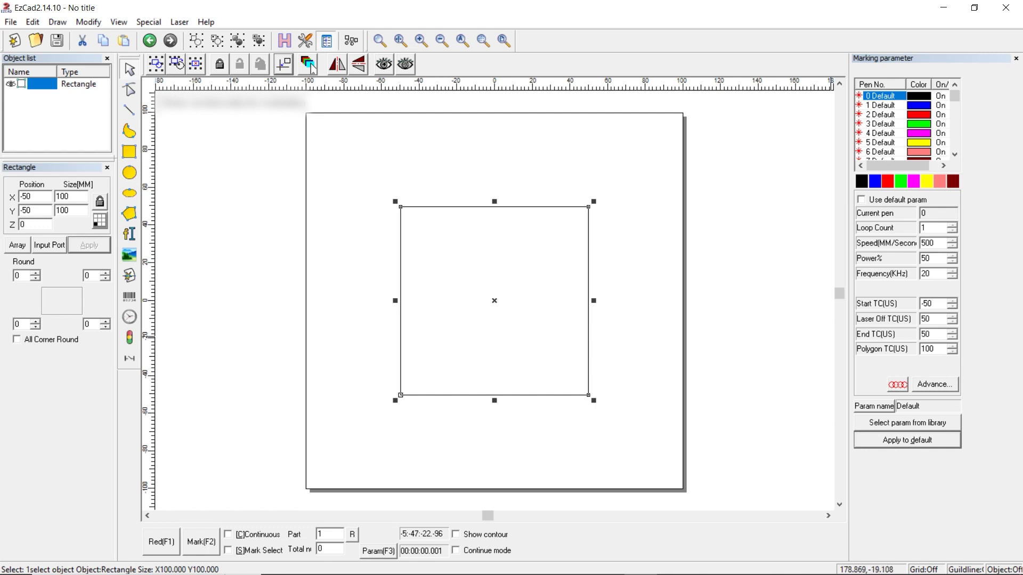
click(934, 385)
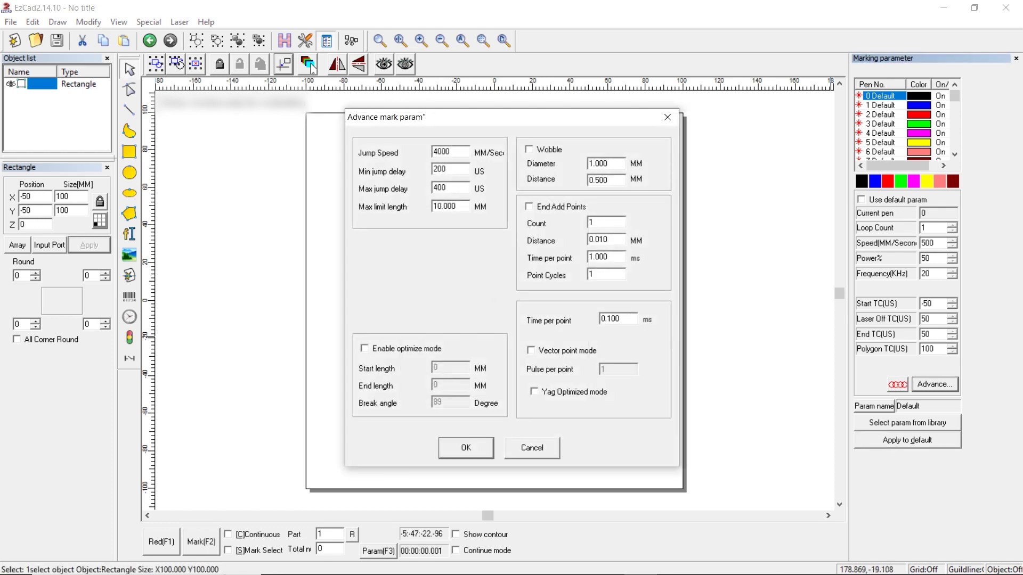
key(Return)
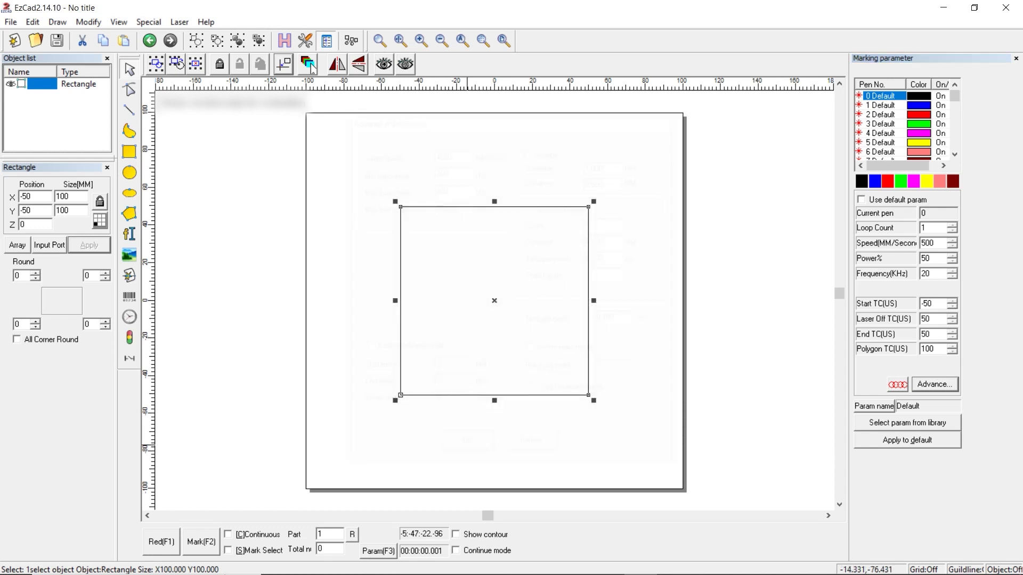